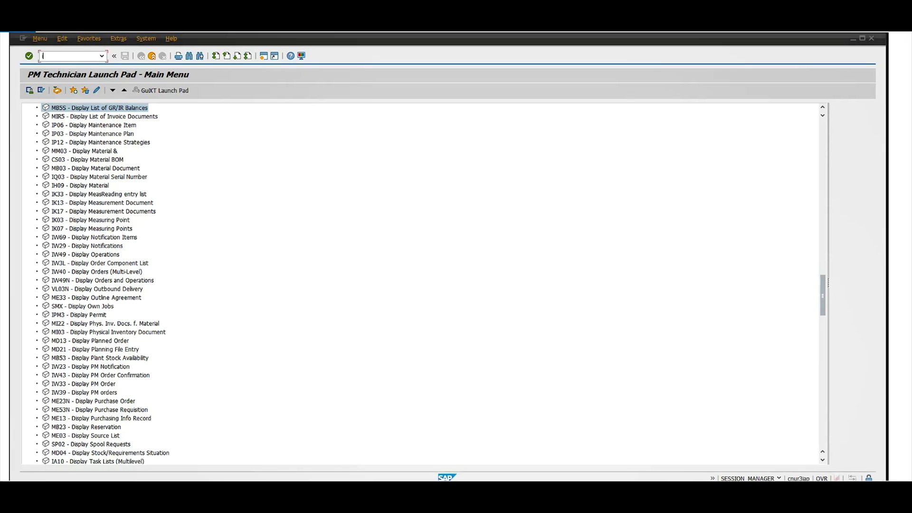
type("ia05")
- Start IA05 and enter group SHOP5446 with profile CAG5446
key("Return")
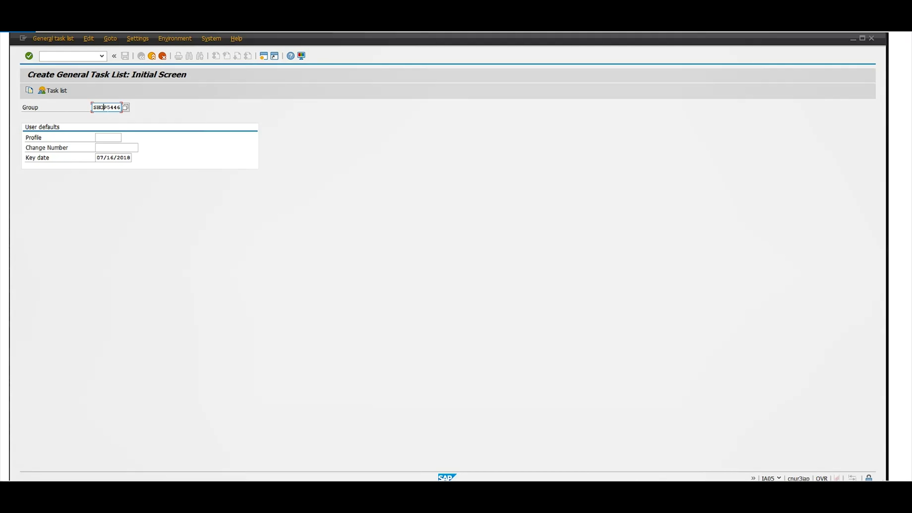
key("Tab")
type("CAG5446")
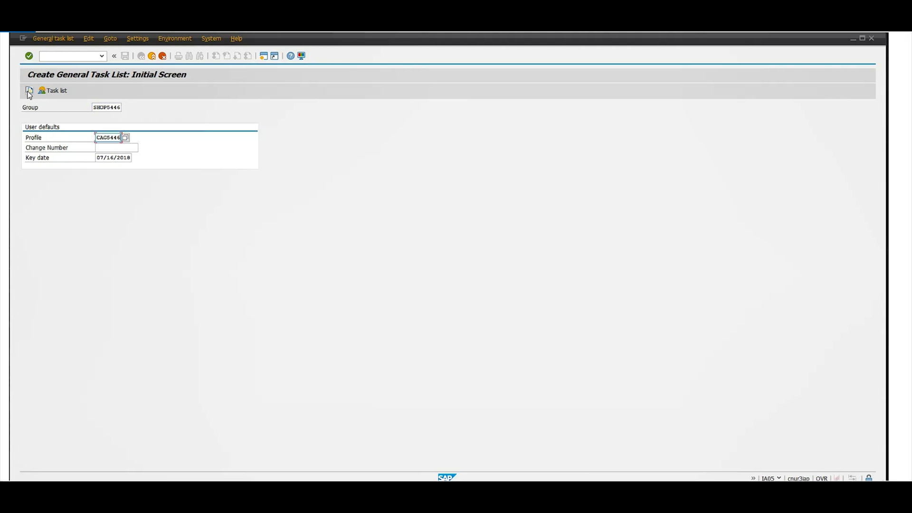
- Open the Task List Overview for the five existing SHOP5446 task lists
left_click(59, 94)
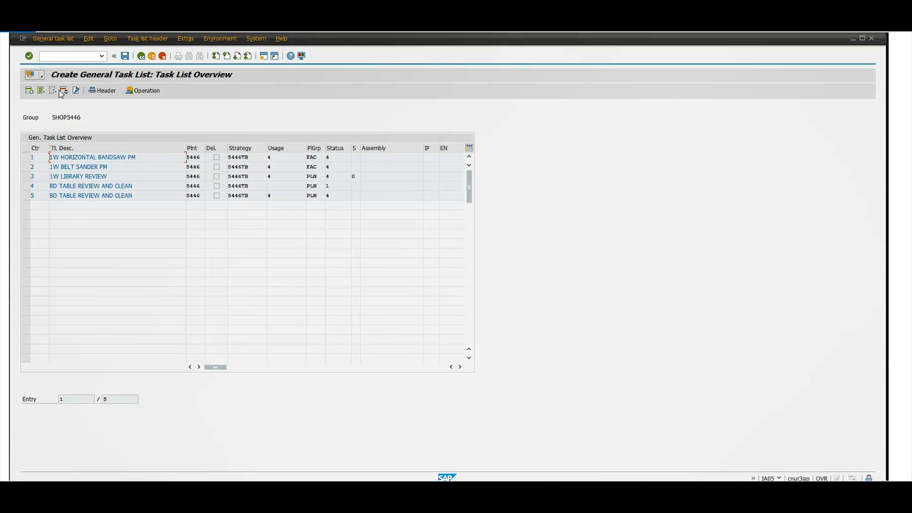
- Create a new entry, counter 6, described as '1W MAINT SHOP 5S TASKS'
left_click(30, 90)
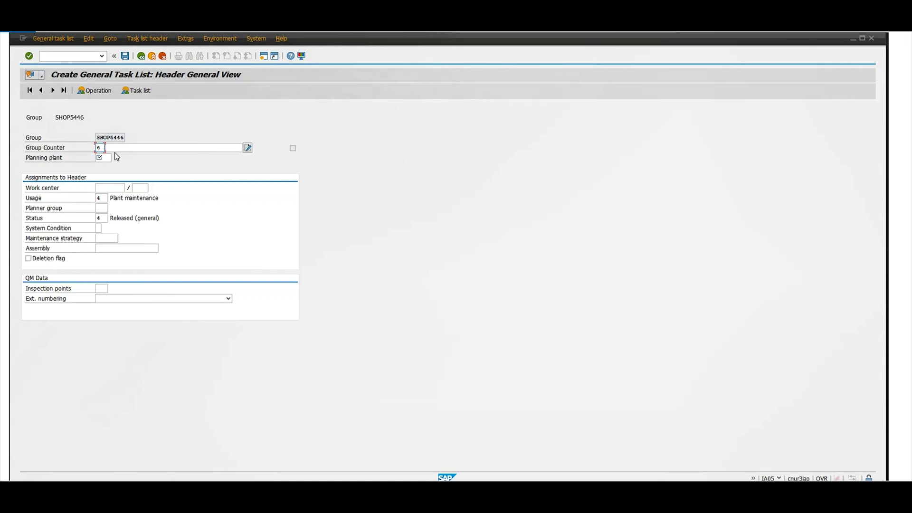
key("Tab")
type("1W")
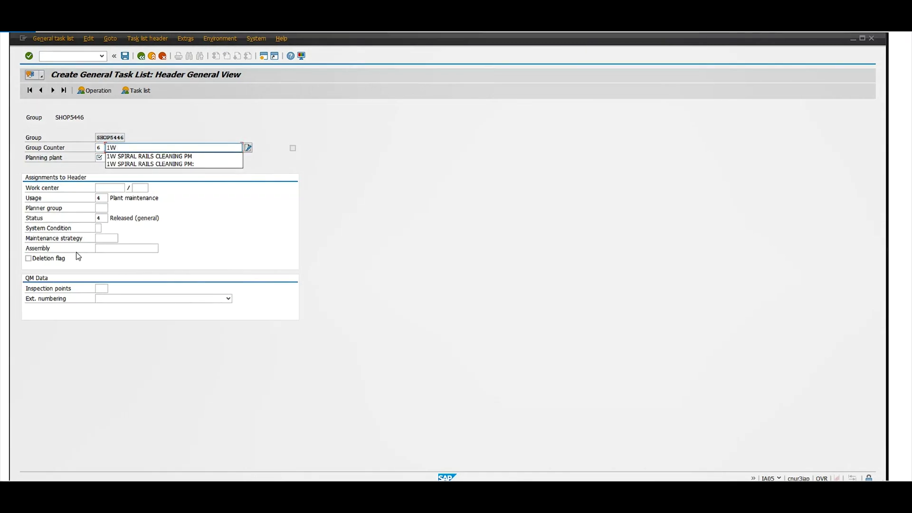
type(" Ma")
key("BackSpace")
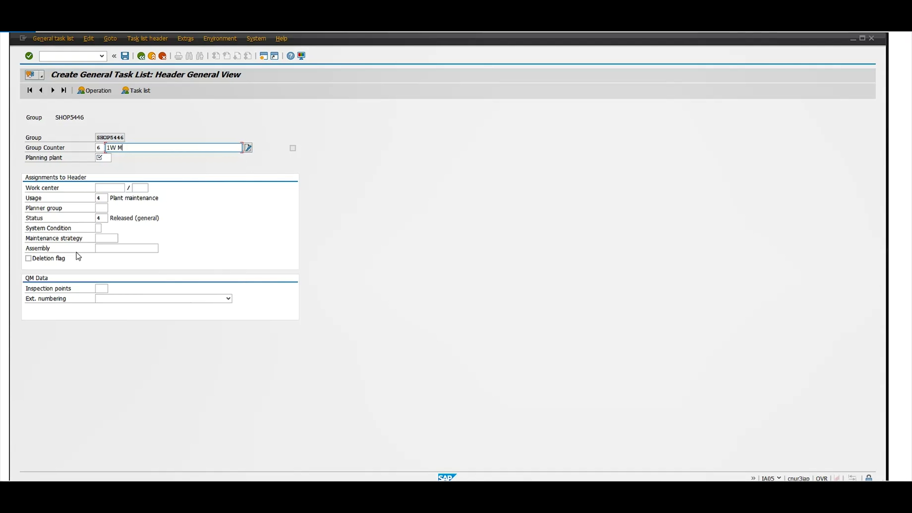
type("AINT ")
type("SHOP ")
type("5S ")
type("TASKS")
- Fill and confirm the header: plant 5446, work center LINETECH, planner group PLB, strategy 5446TB
key("Tab")
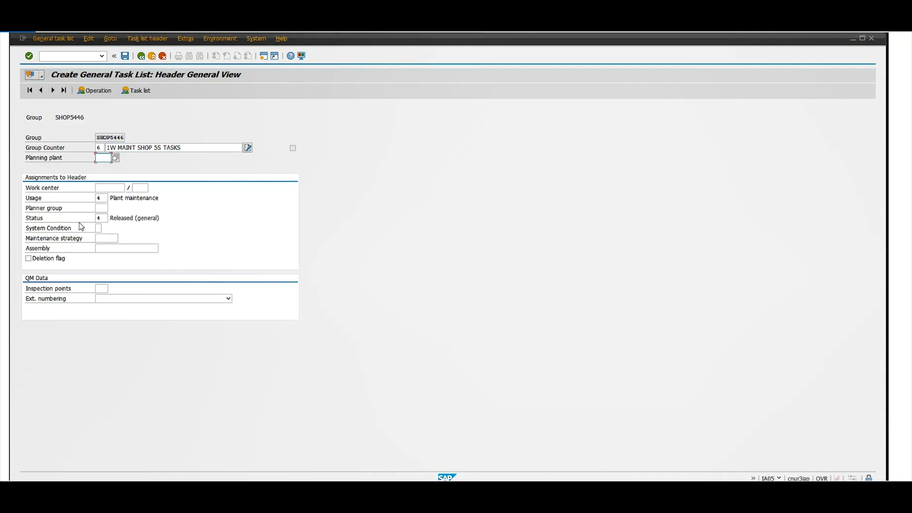
type("5446")
key("Tab")
type("L")
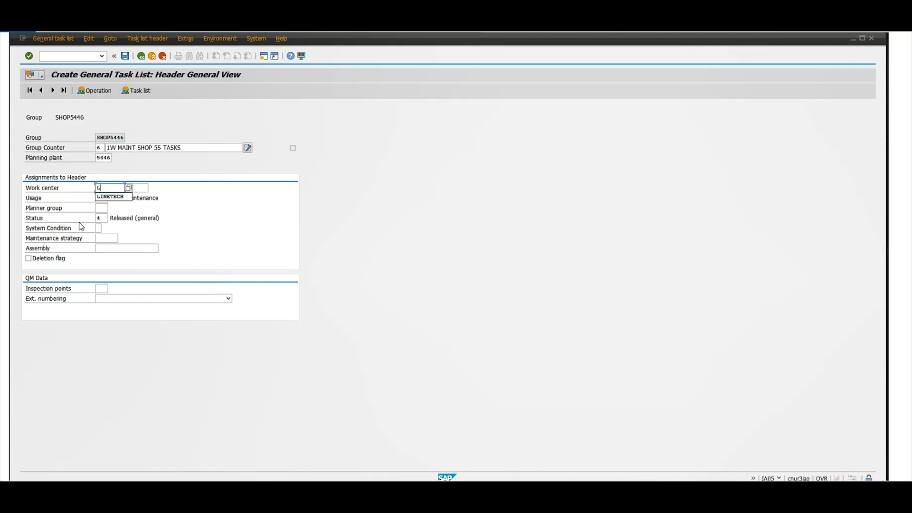
key("Down")
key("Return")
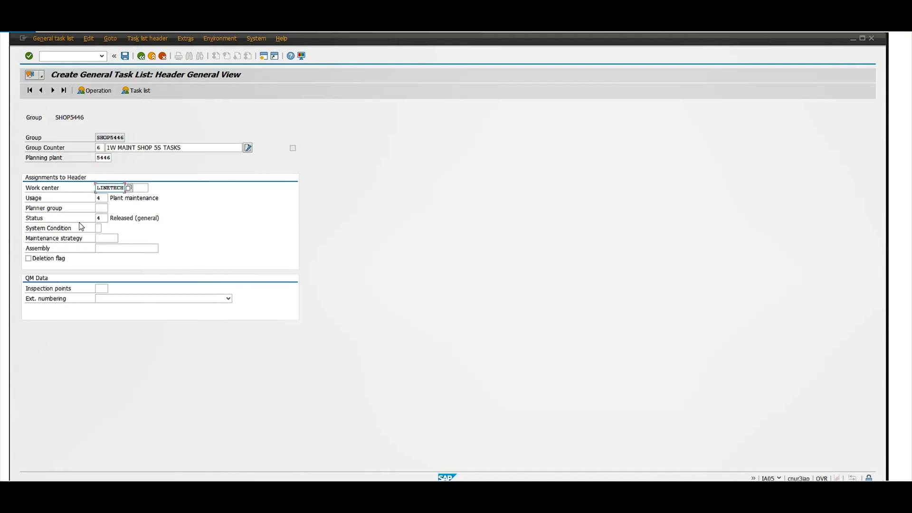
key("Tab")
key("Tab")
type("P")
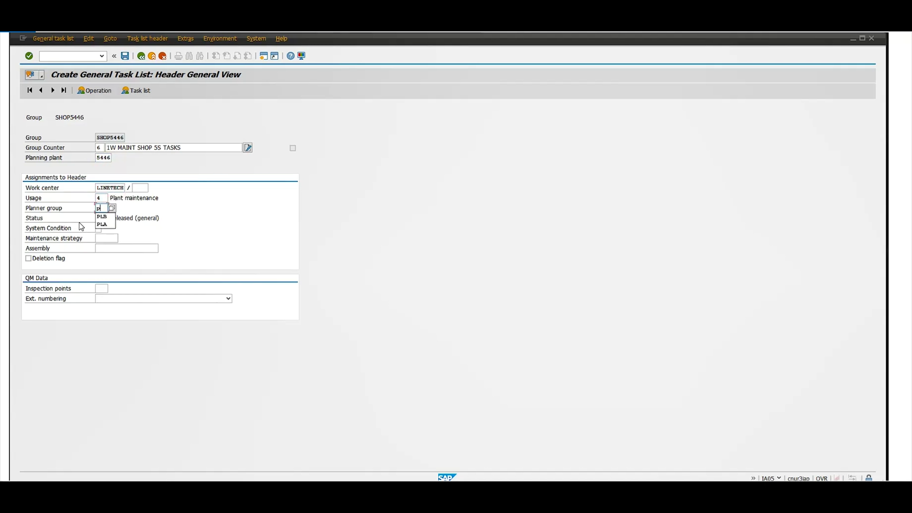
key("Down")
key("Return")
key("Tab")
key("Tab")
key("Tab")
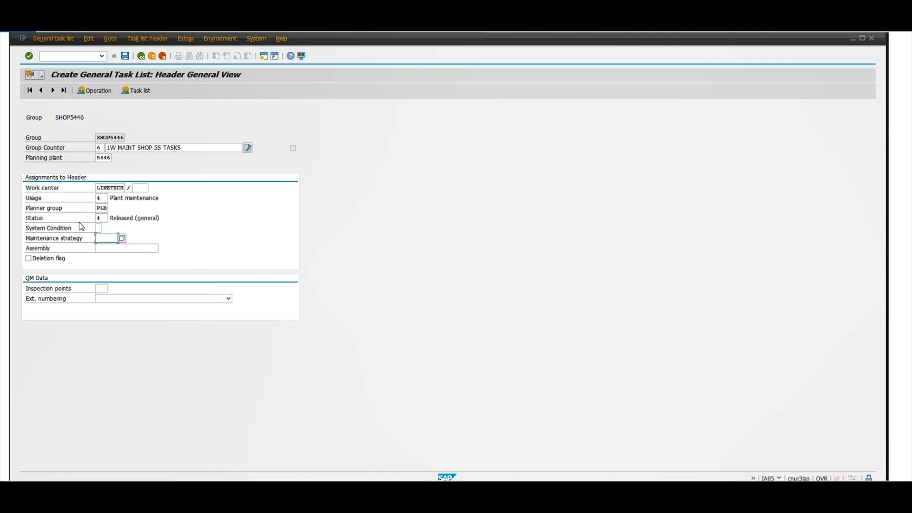
type("5")
key("Down")
key("Return")
key("Return")
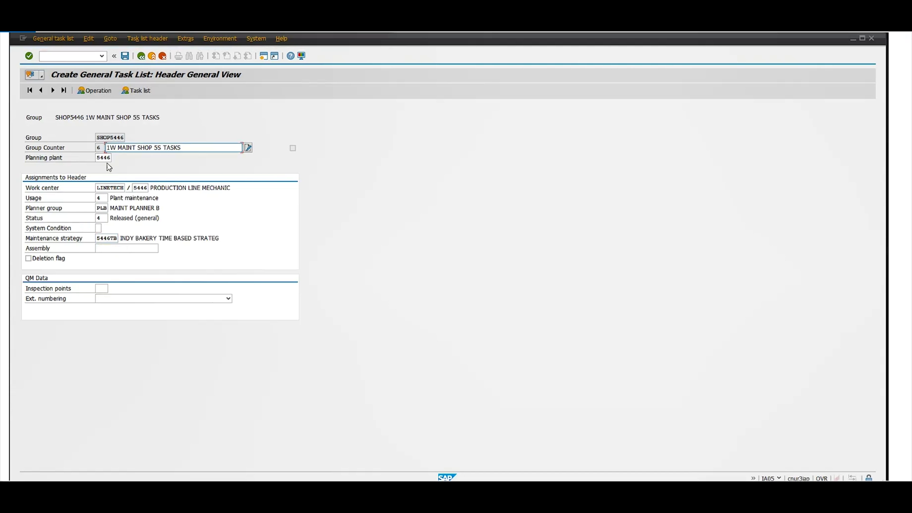
- Copy the description '1W MAINT SHOP 5S TASKS' into operation 0010
left_click(98, 93)
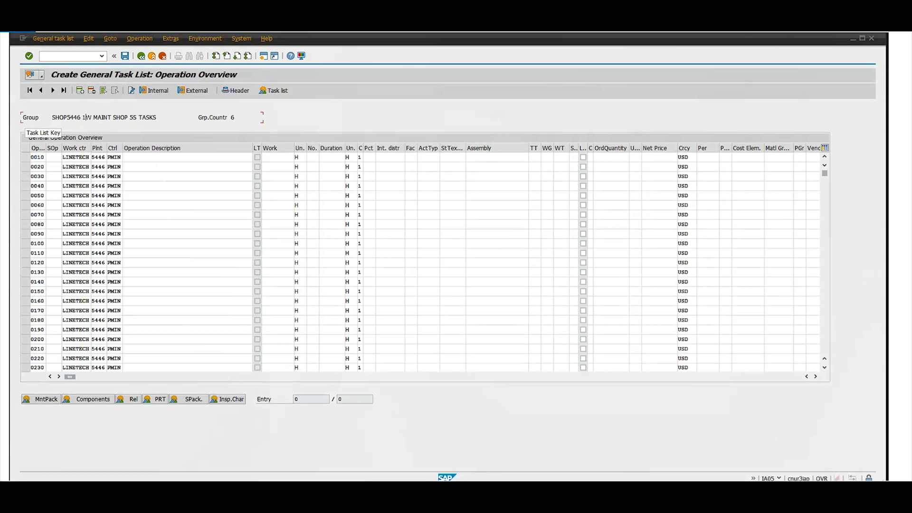
left_click_drag(84, 118, 136, 117)
left_click_drag(135, 117, 157, 118)
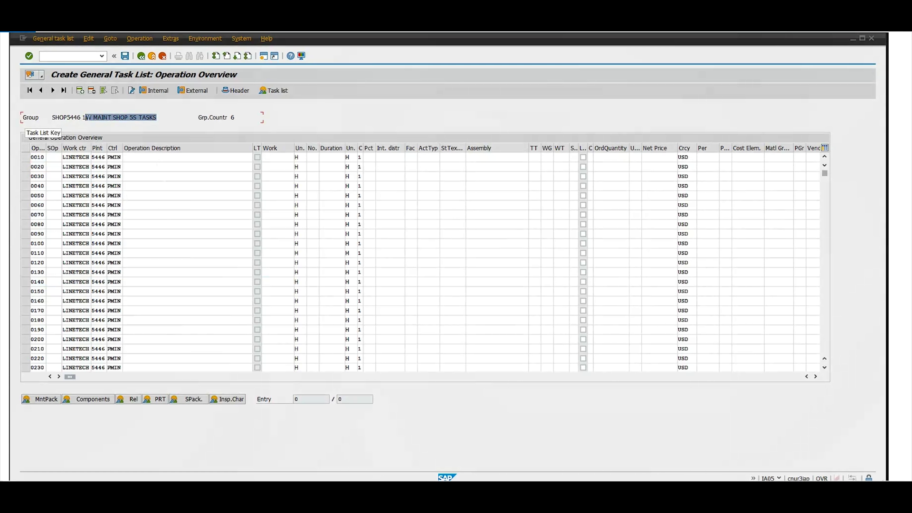
left_click(82, 118)
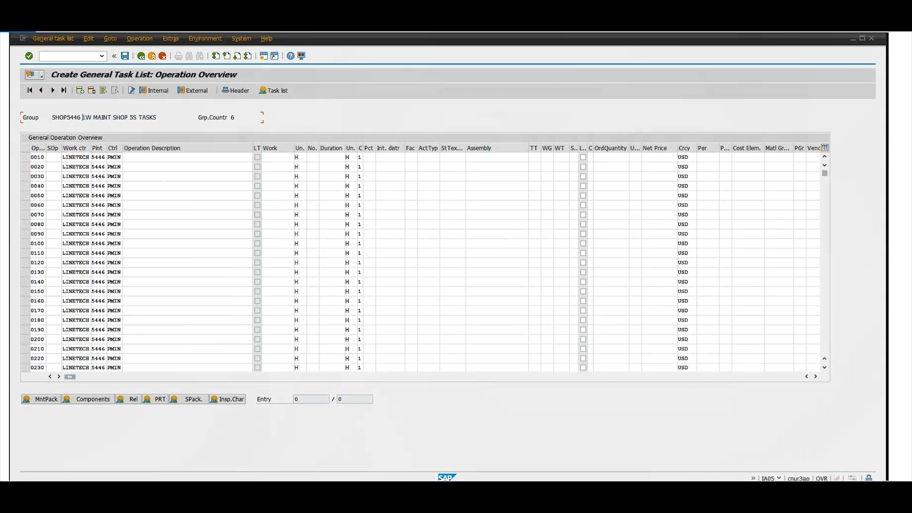
left_click(137, 157)
type("1W MAINT SHOP 5S TASKS")
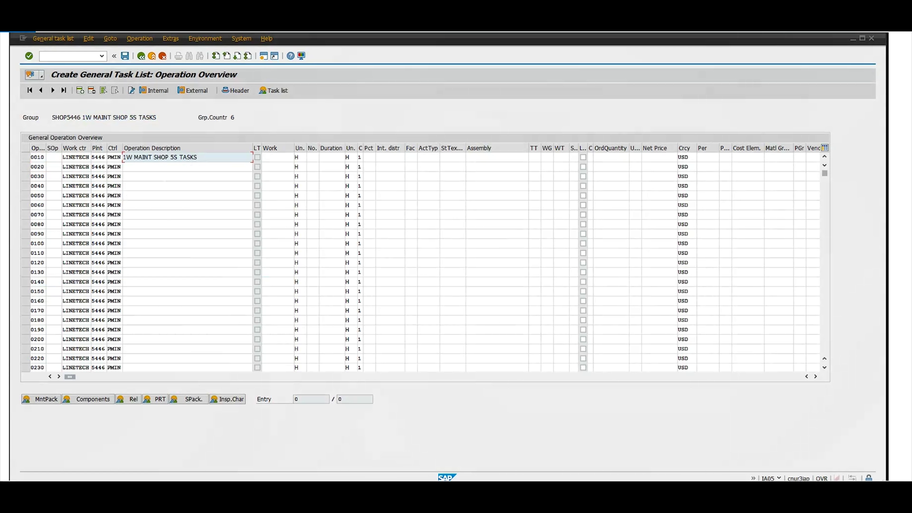
- Set operation 0010's work to 0.5 hours and its duration to 0.5 hours
left_click(263, 159)
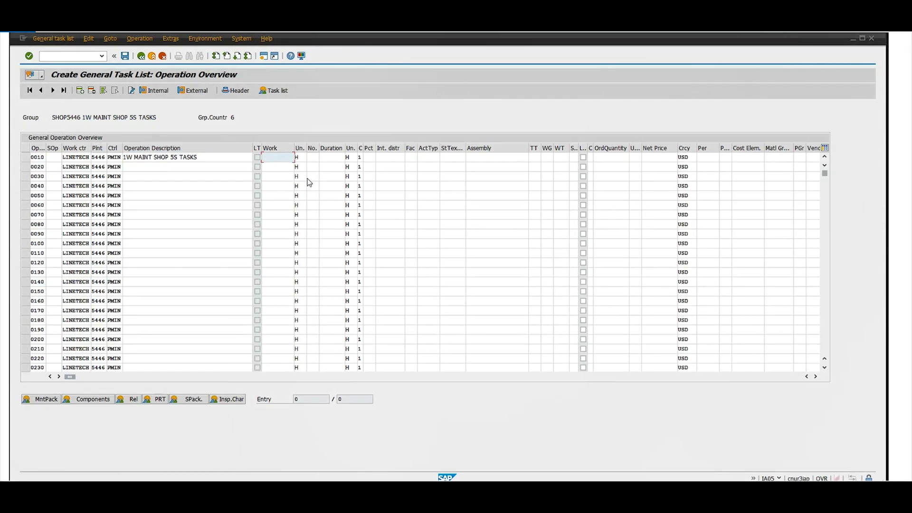
type(".5")
key("Tab")
key("Tab")
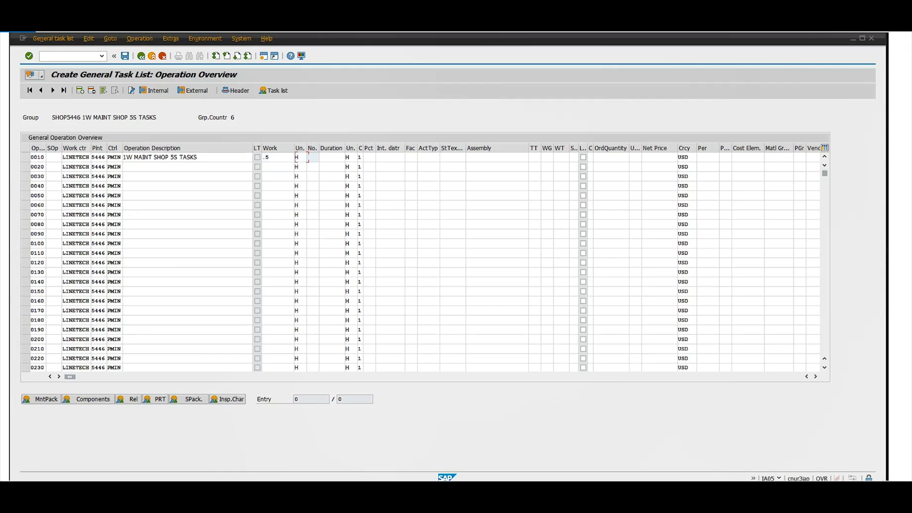
key("Tab")
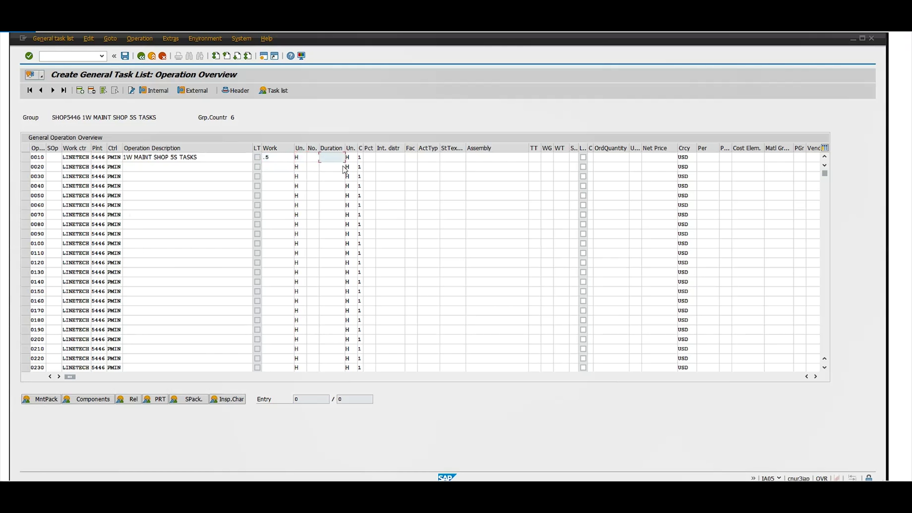
type(".5")
key("Return")
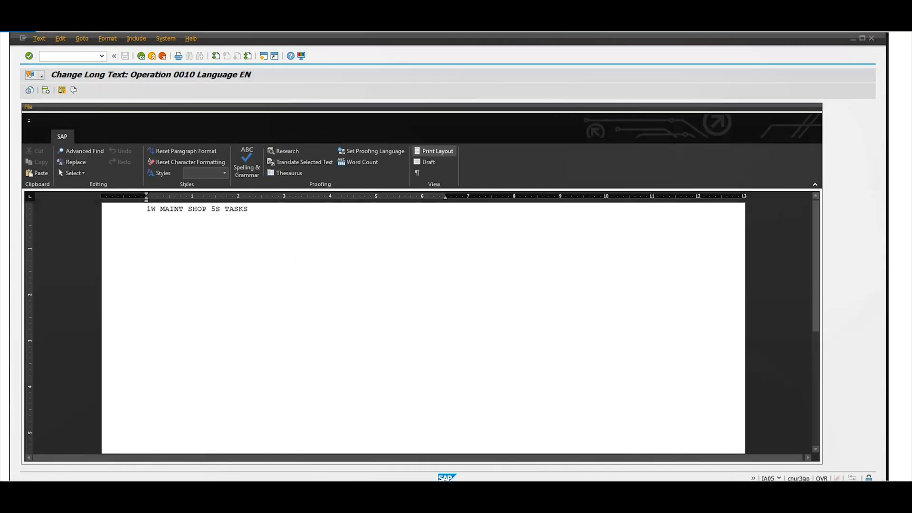
type(":")
- Paste the 5S checklist under the '1W MAINT SHOP 5S TASKS:' heading in operation 0010's long text
key("Return")
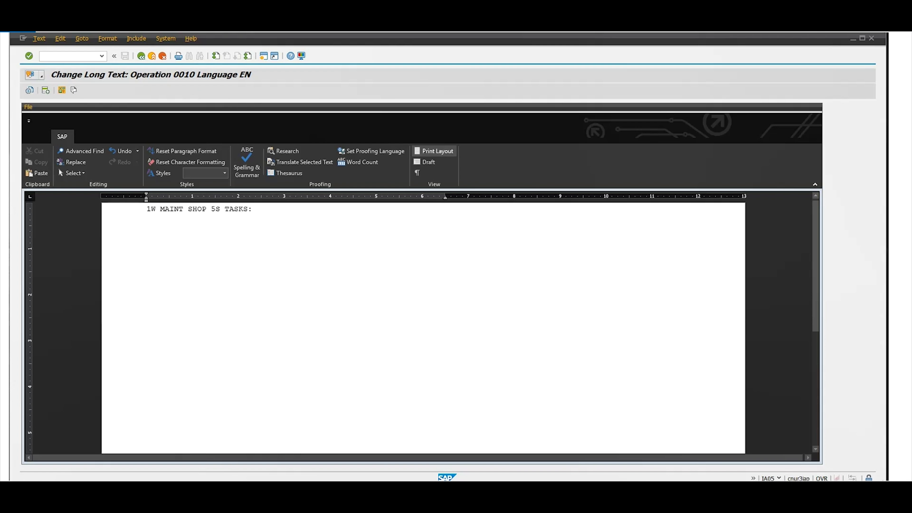
key("Return")
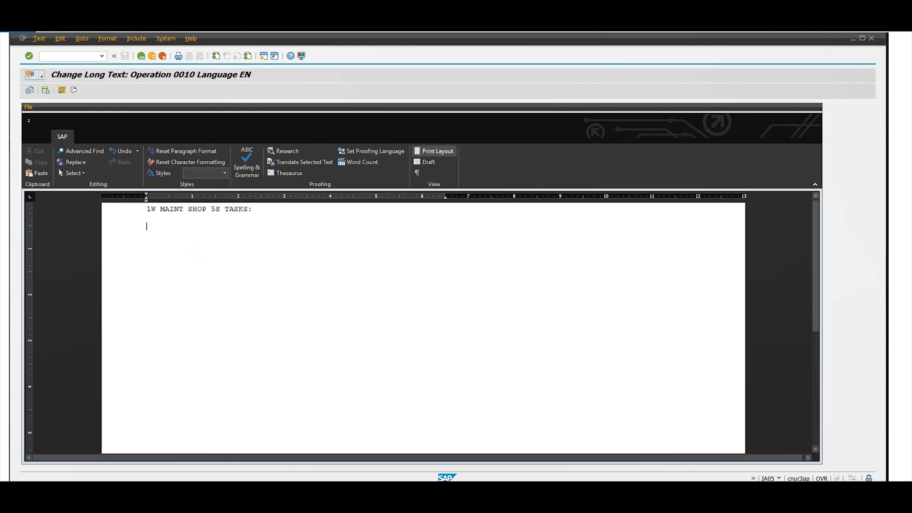
key("ctrl+v")
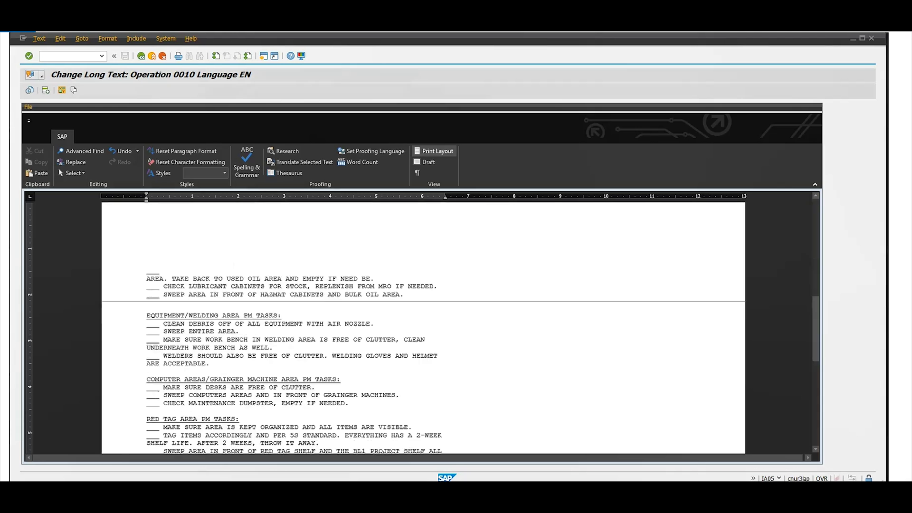
scroll(423, 328, "down", 5)
scroll(424, 328, "up", 5)
scroll(424, 327, "up", 8)
scroll(424, 328, "up", 10)
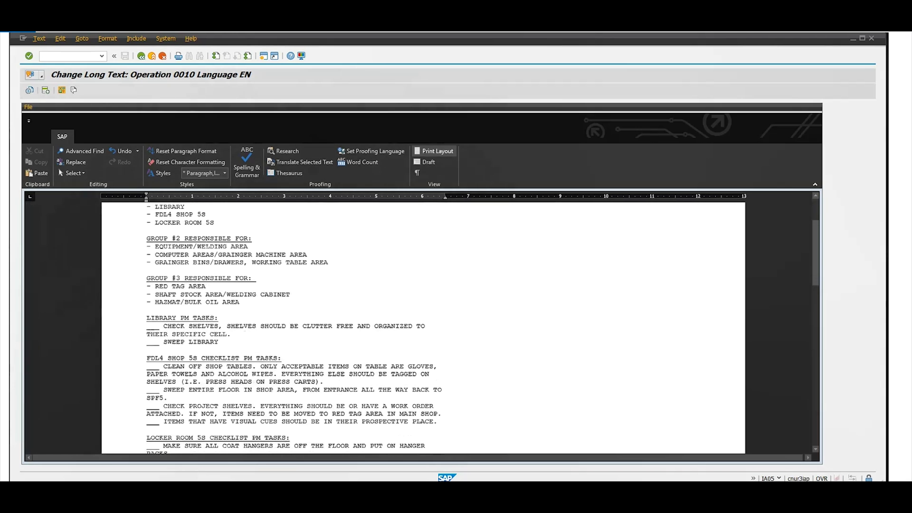
scroll(423, 329, "up", 3)
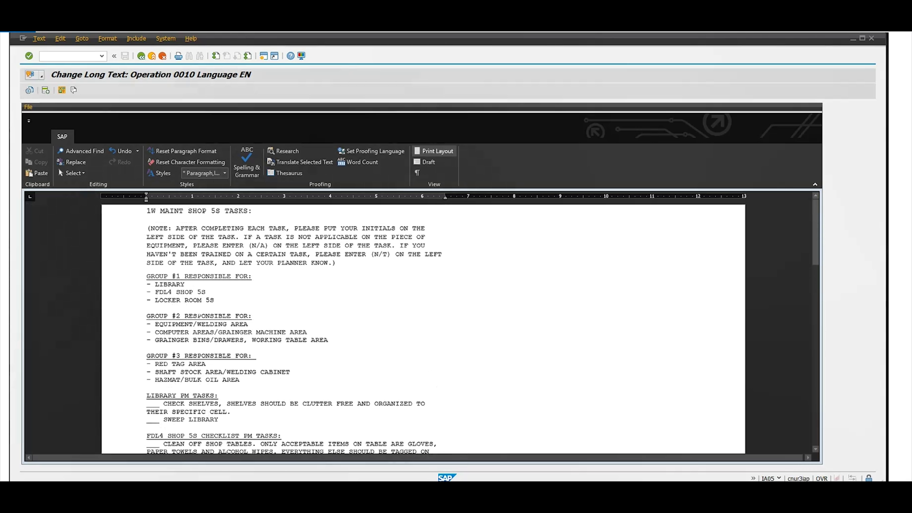
scroll(424, 328, "down", 2)
scroll(423, 328, "down", 1)
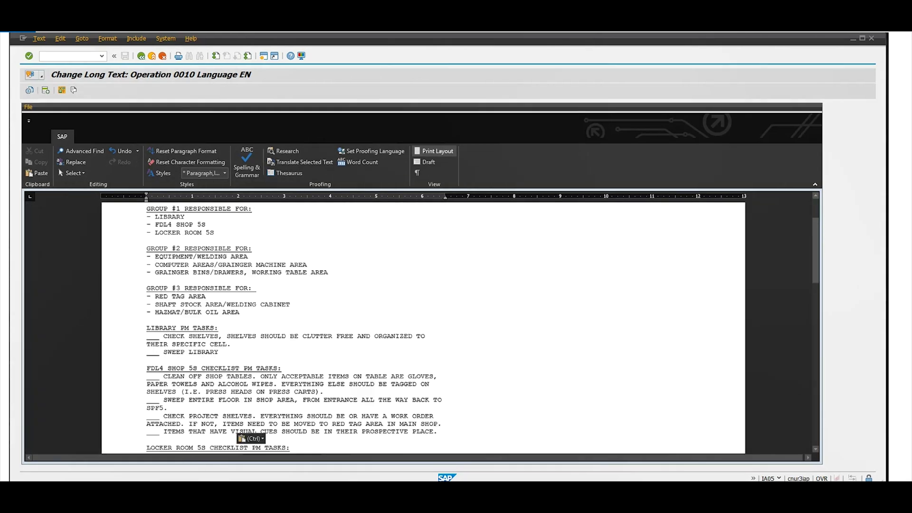
scroll(423, 328, "down", 2)
scroll(424, 328, "down", 2)
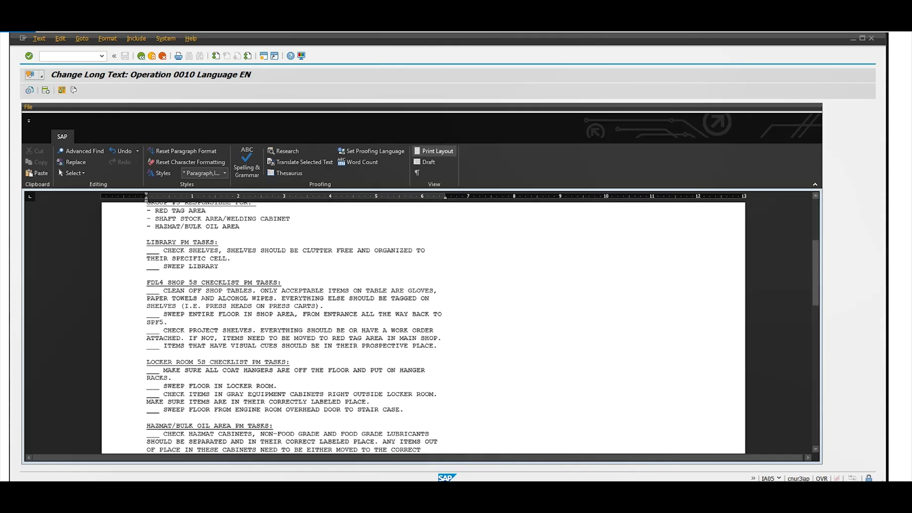
scroll(424, 328, "up", 4)
scroll(423, 328, "down", 4)
scroll(423, 328, "down", 3)
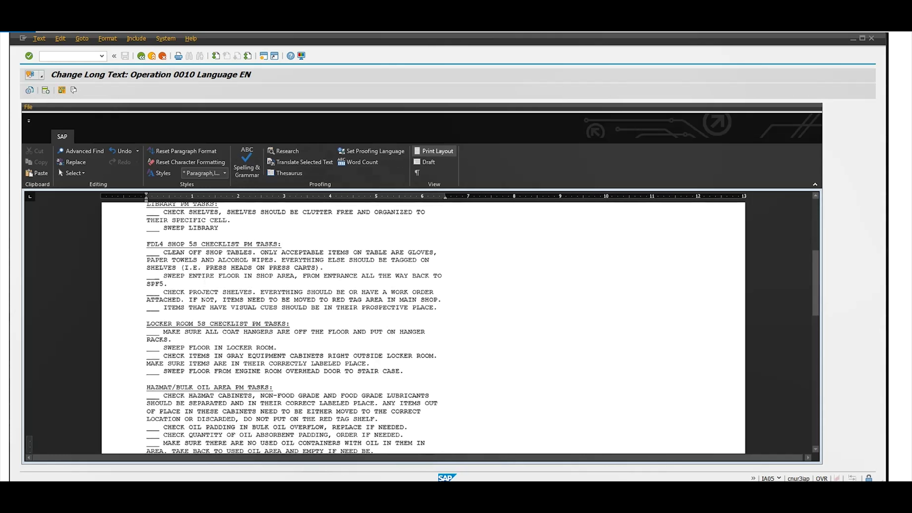
scroll(423, 328, "down", 2)
scroll(423, 328, "down", 4)
scroll(424, 328, "down", 8)
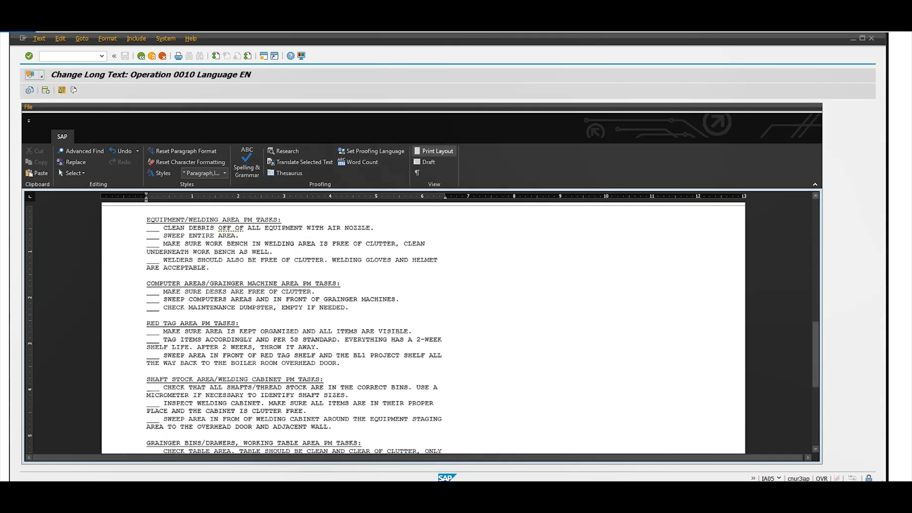
scroll(424, 328, "down", 6)
scroll(424, 328, "down", 1)
scroll(423, 328, "down", 1)
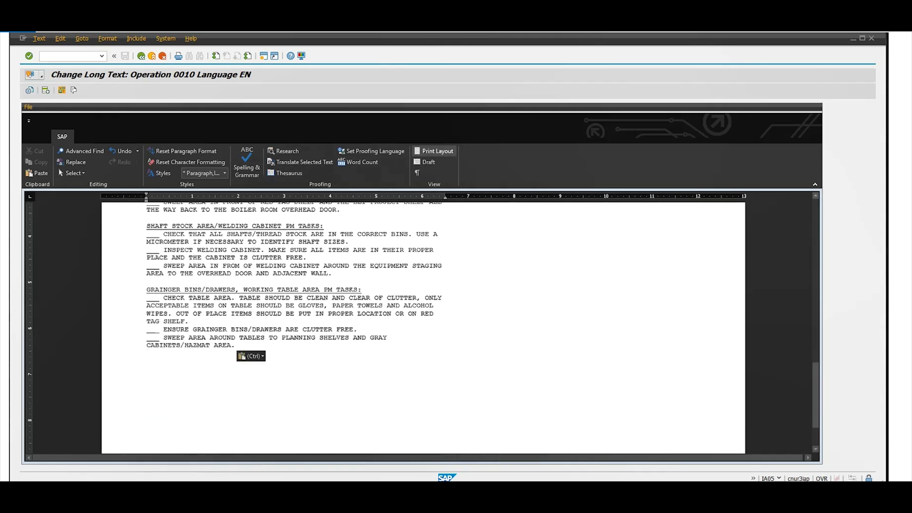
scroll(423, 328, "up", 5)
scroll(424, 328, "up", 5)
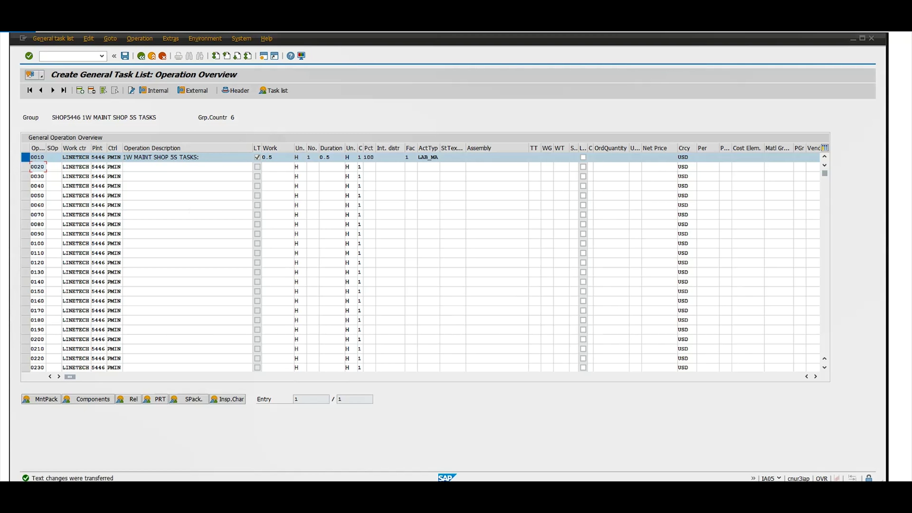
- Assign operation 0010 to the 1W package and return to the header data
left_click(41, 401)
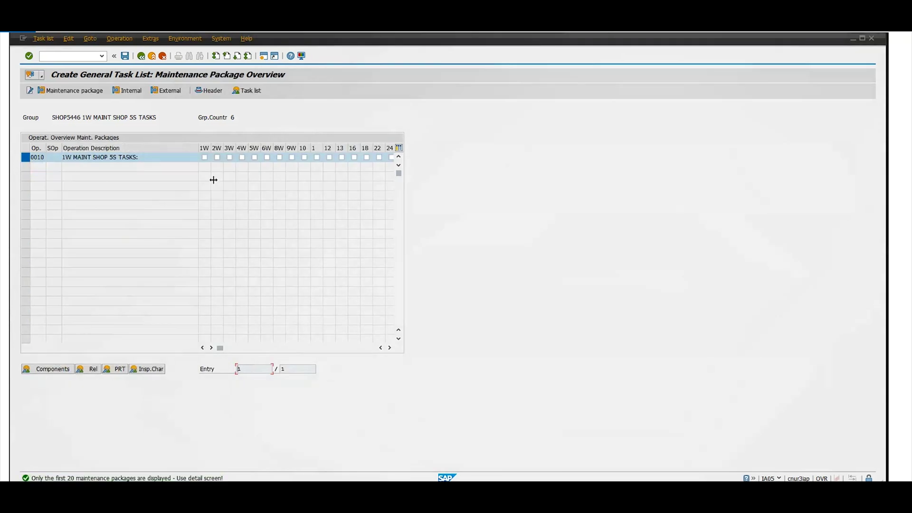
left_click(204, 158)
left_click(208, 90)
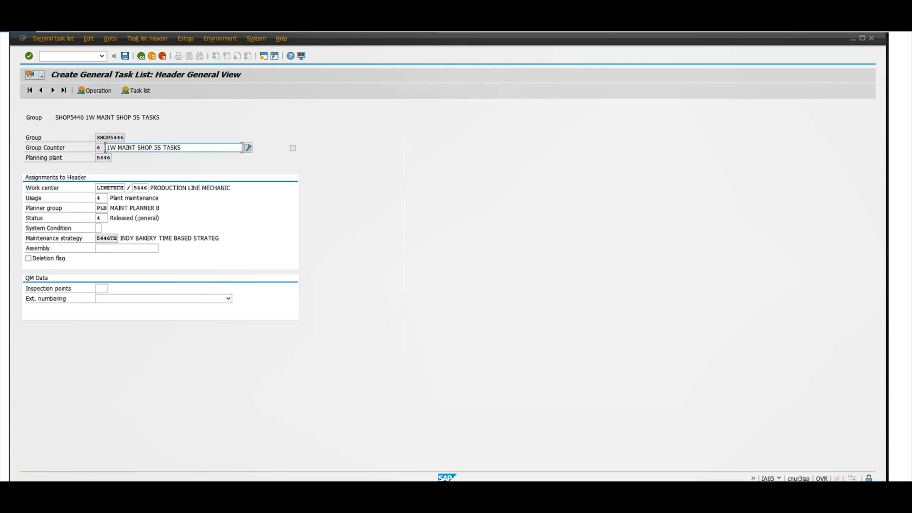
- Save the task list, check counter 6 under profile CAG5446, and exit to the launch pad
left_click(127, 58)
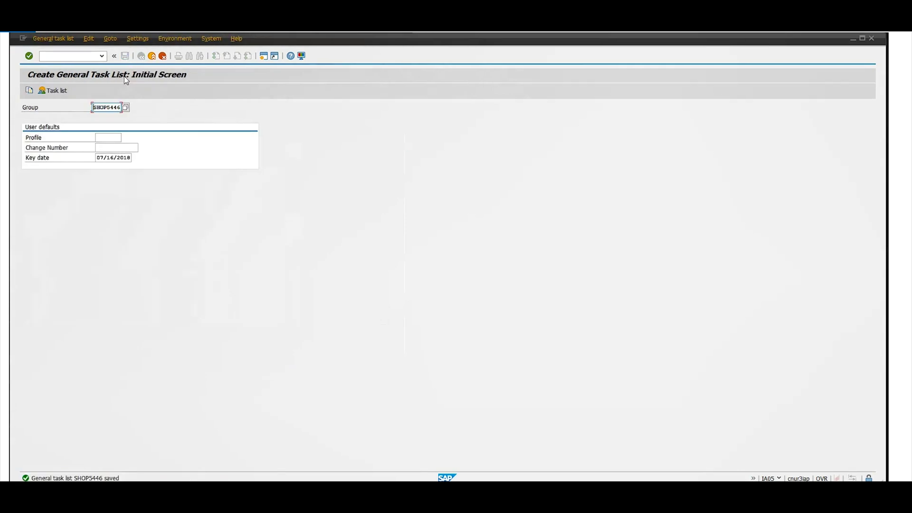
key("Tab")
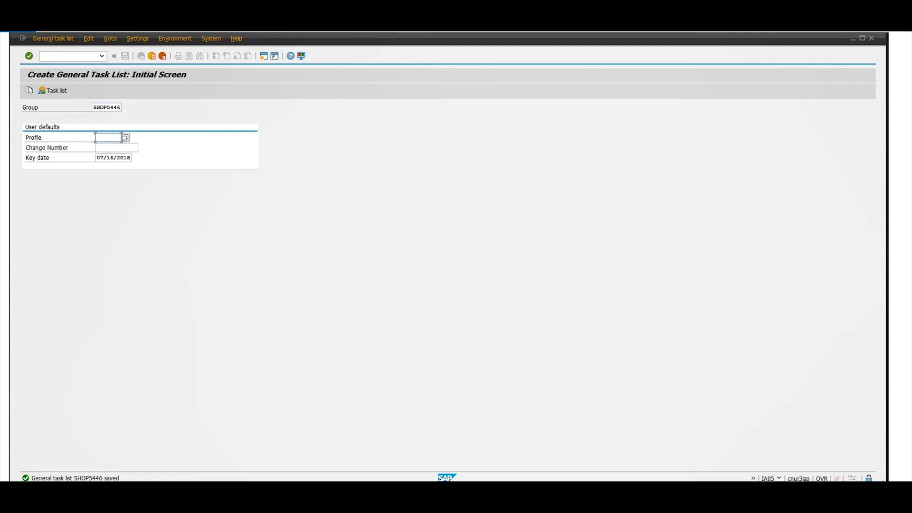
type("CA")
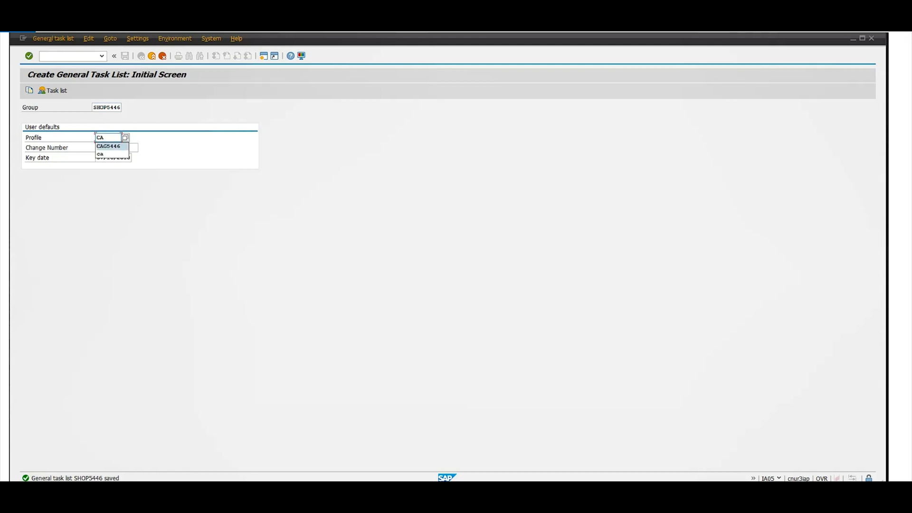
key("Return")
key("Return")
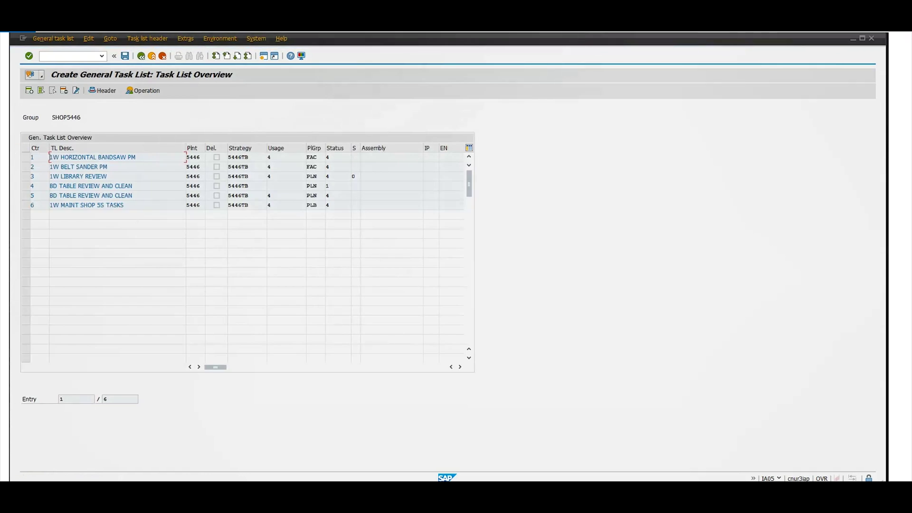
left_click(27, 207)
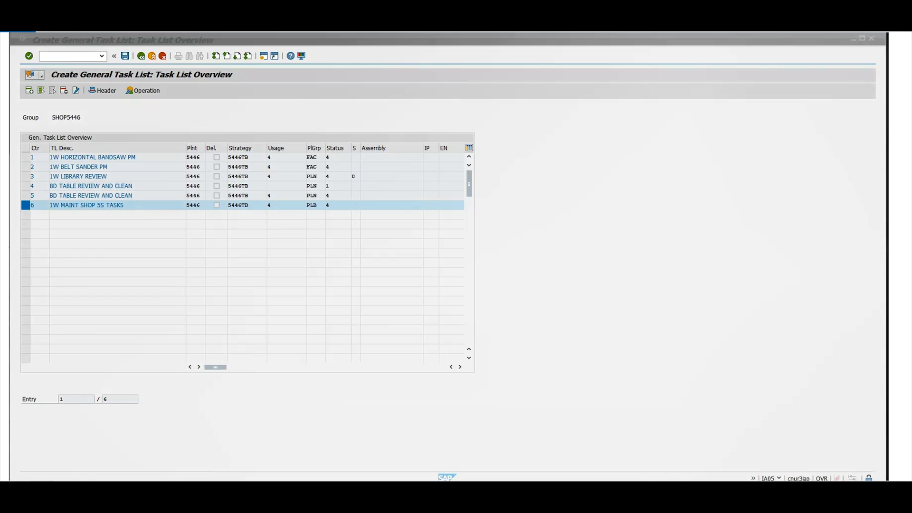
key("F3")
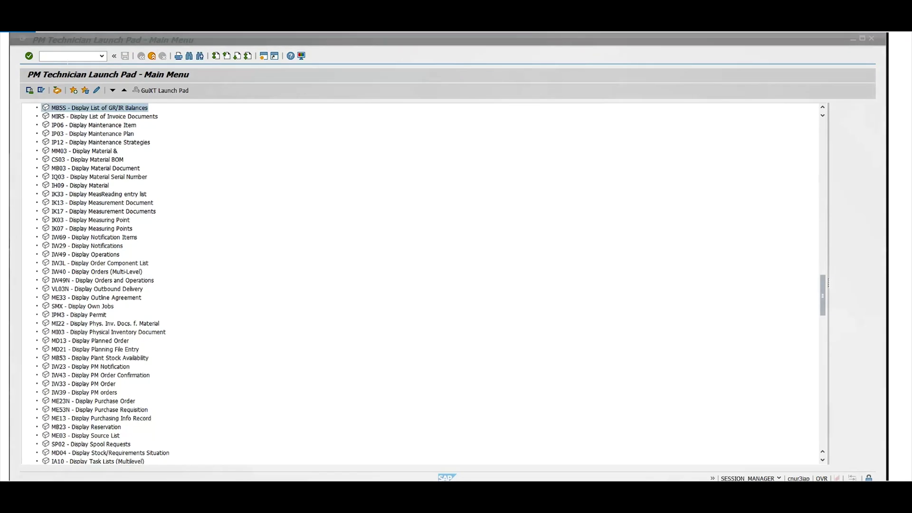
type("a")
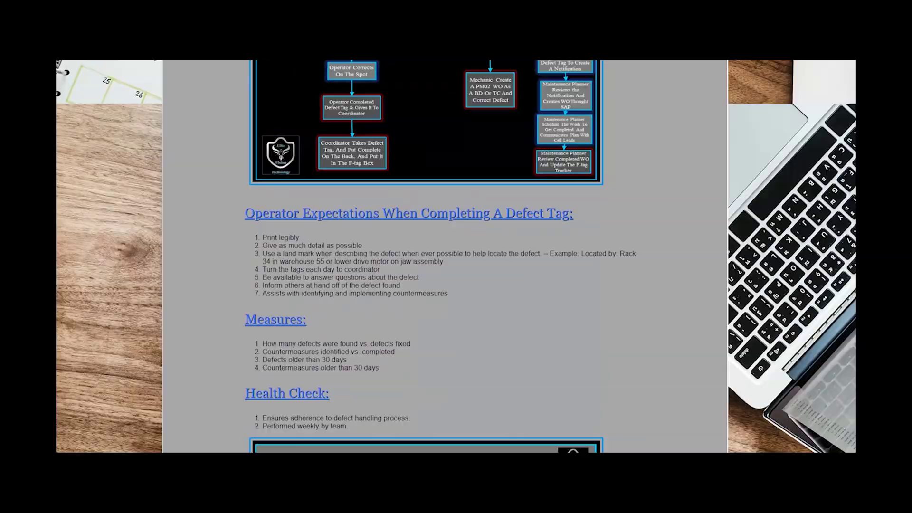
- Browse the Defect Handling Tag and Creating a Maintenance Plan training pages
left_click(193, 231)
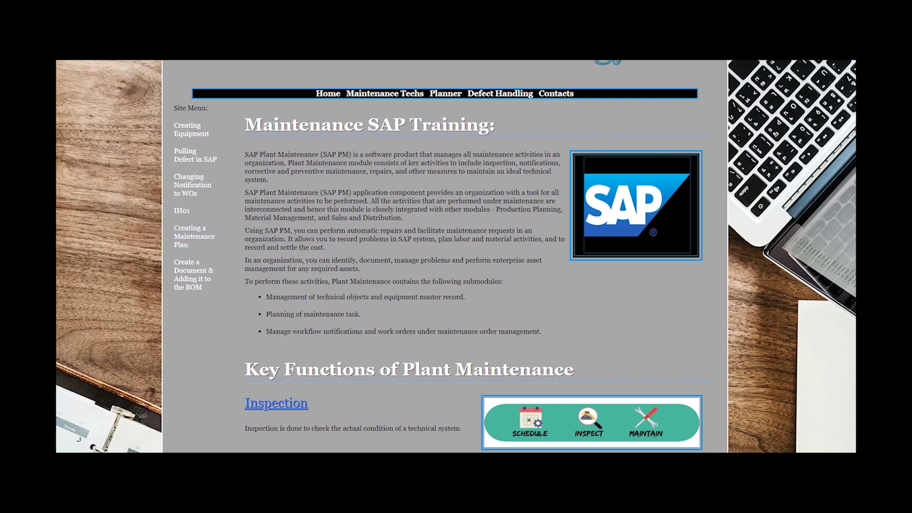
left_click(192, 236)
scroll(193, 236, "down", 10)
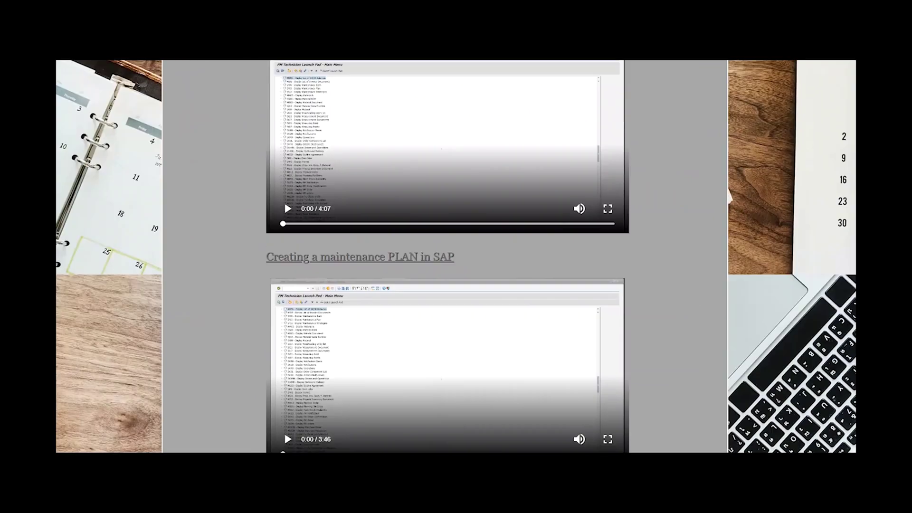
scroll(448, 257, "down", 3)
scroll(447, 257, "up", 5)
scroll(448, 257, "up", 5)
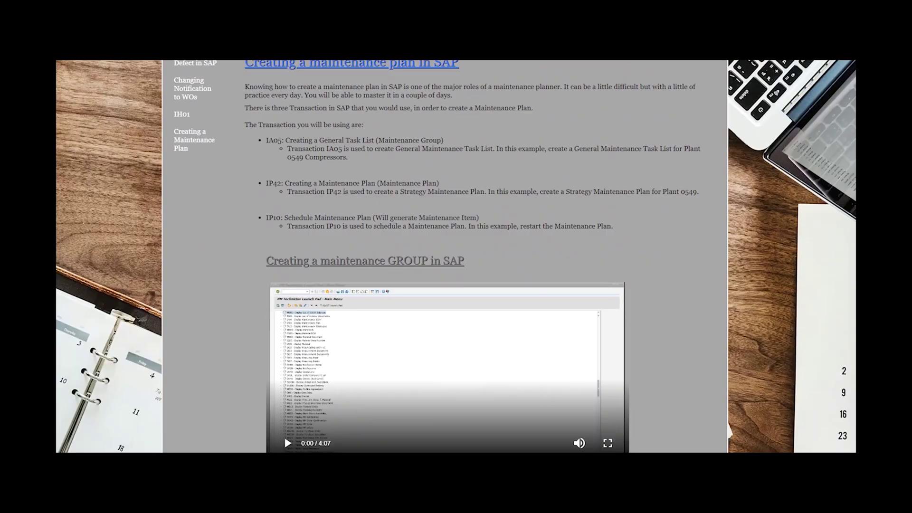
scroll(448, 257, "up", 5)
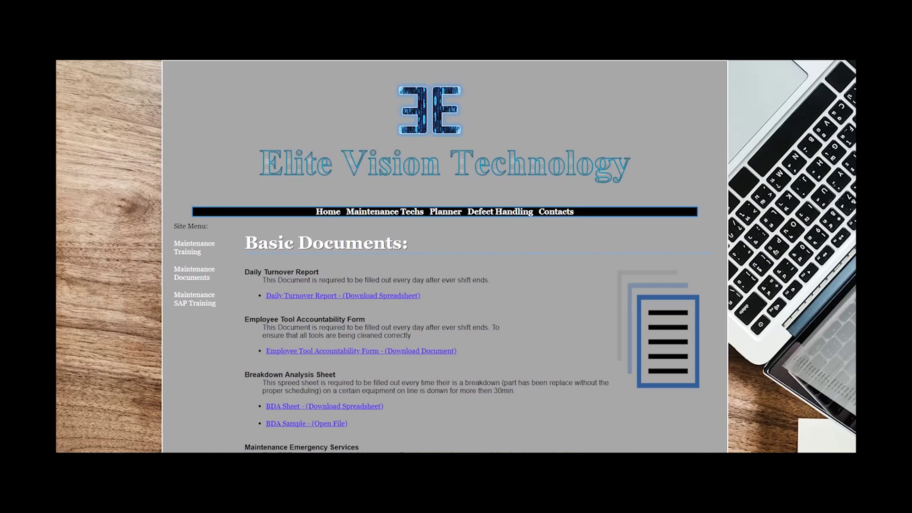
scroll(474, 339, "down", 5)
scroll(473, 338, "down", 5)
scroll(475, 339, "down", 5)
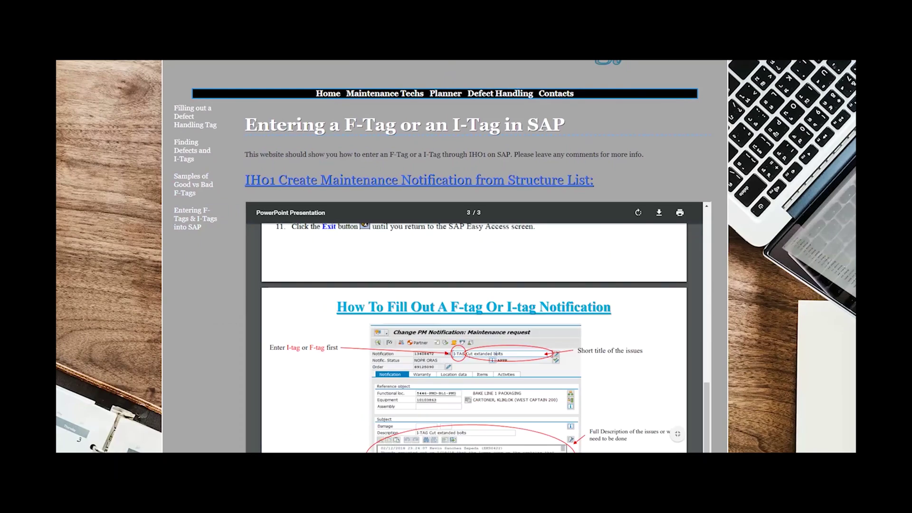